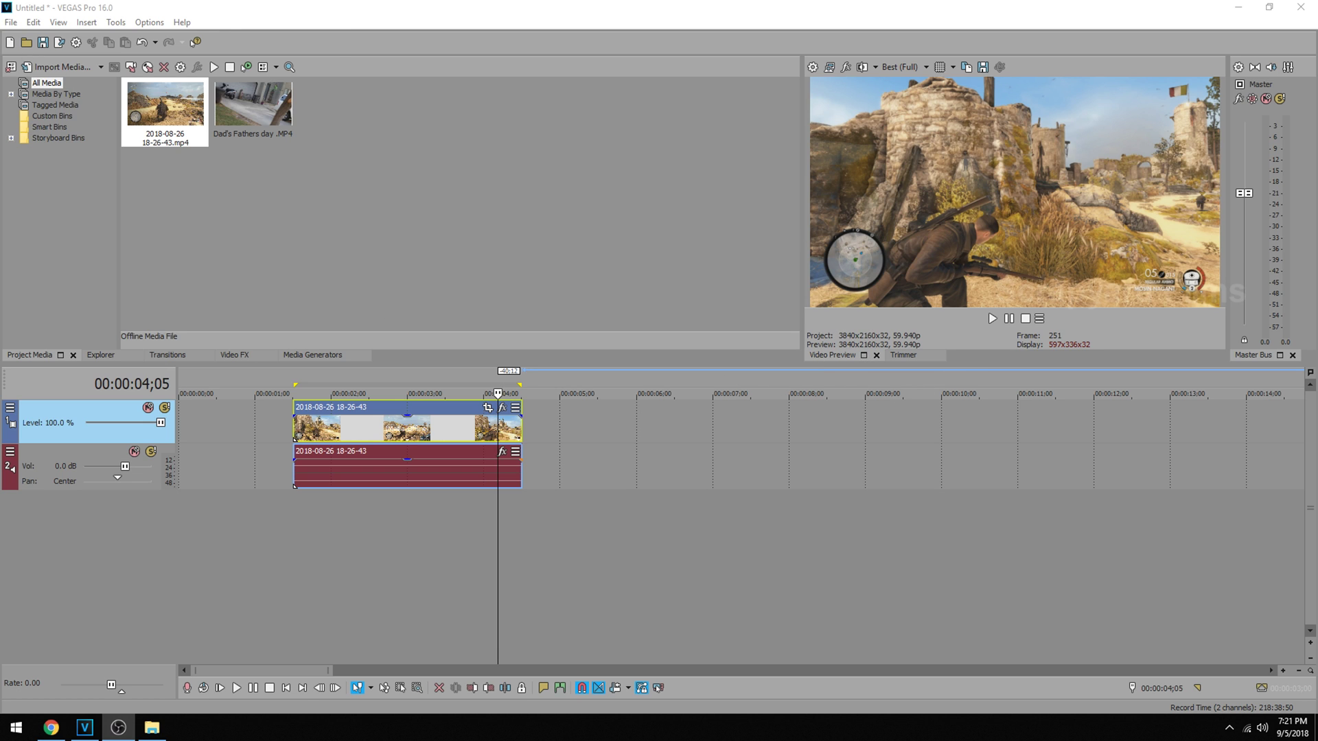
# - Open Render As and choose the Sony XAVC / XAVC S format
pyautogui.click(11, 21)
pyautogui.click(37, 126)
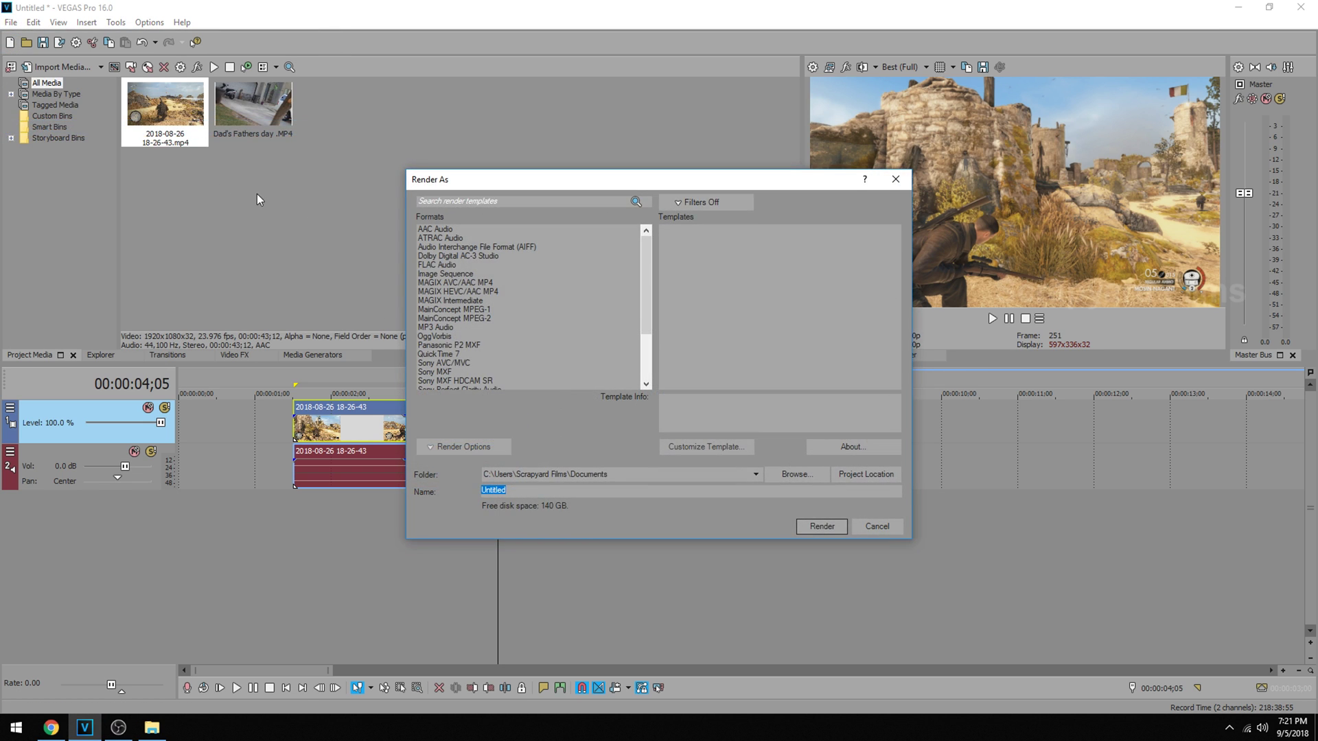
pyautogui.scroll(-3, 509, 342)
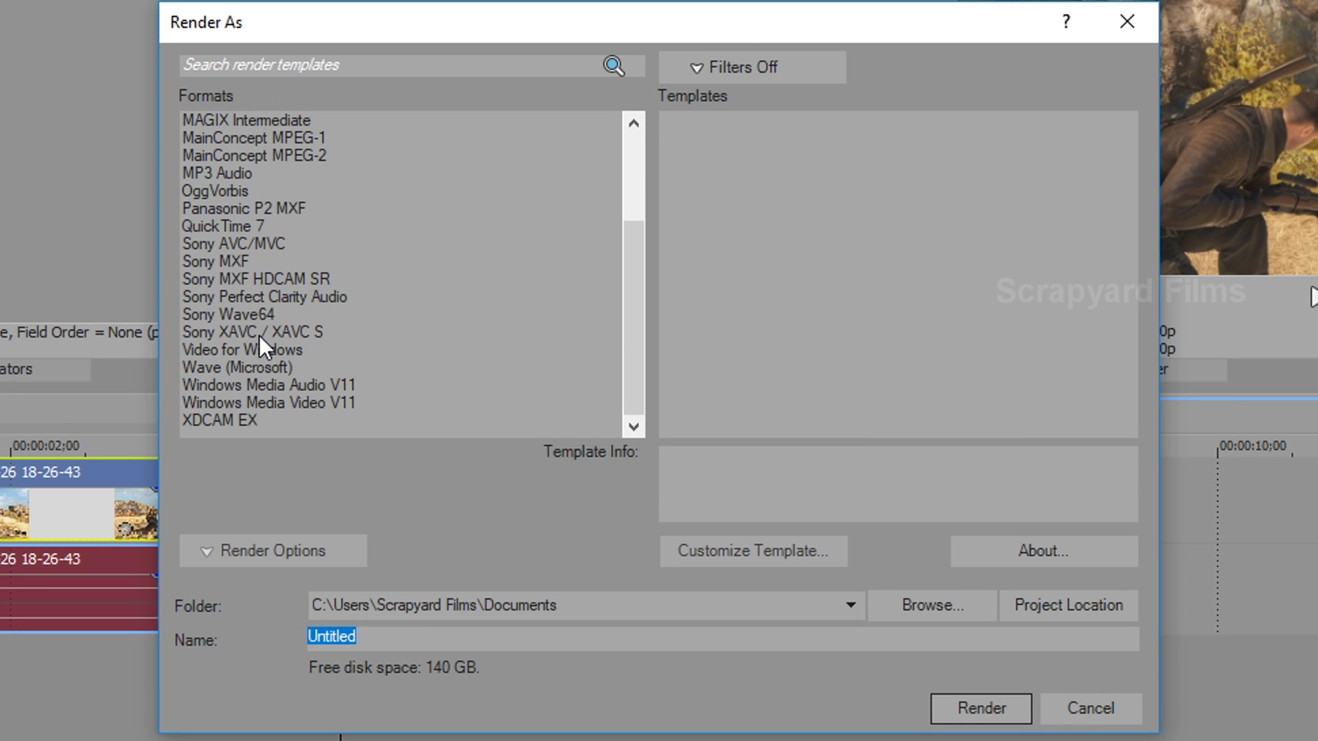
pyautogui.click(261, 331)
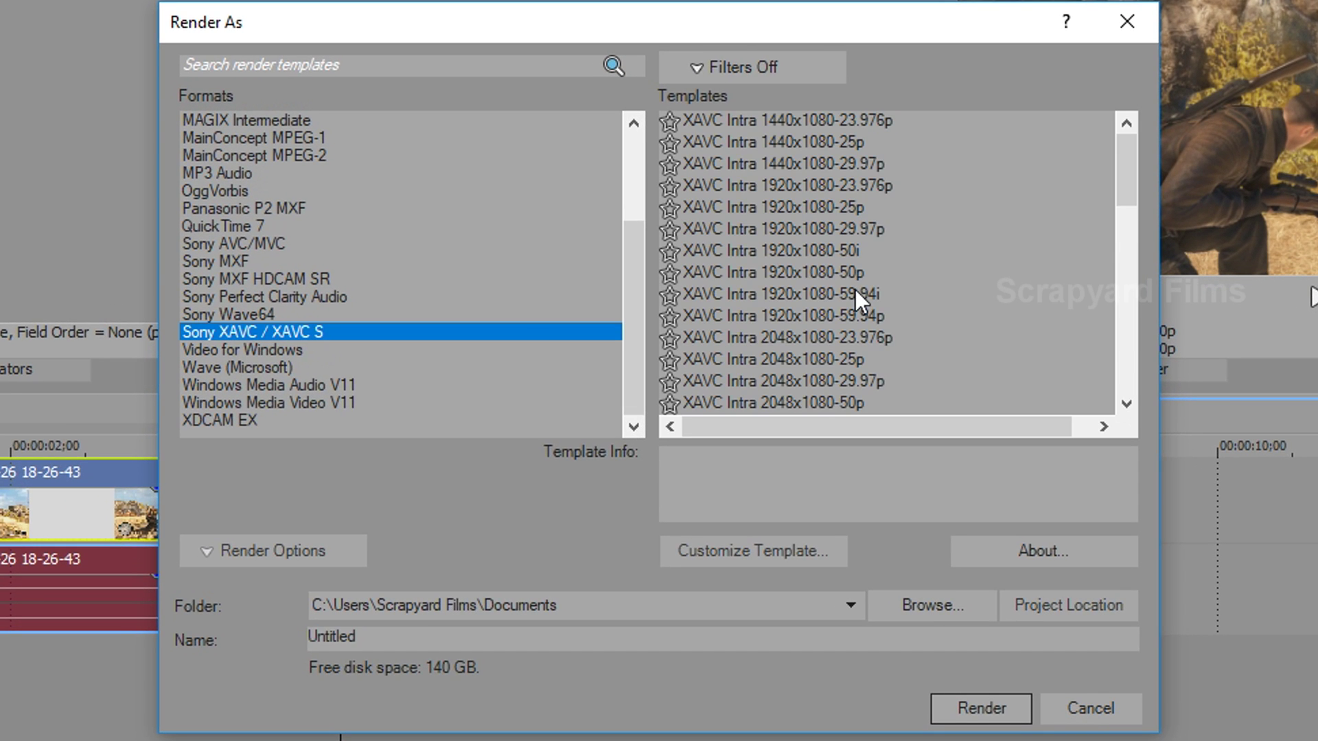
pyautogui.scroll(-1, 824, 266)
pyautogui.scroll(-5, 825, 266)
# - Browse the XAVC Long templates and select XAVC S Long 3840x2160-59.94p for customizing
pyautogui.click(808, 274)
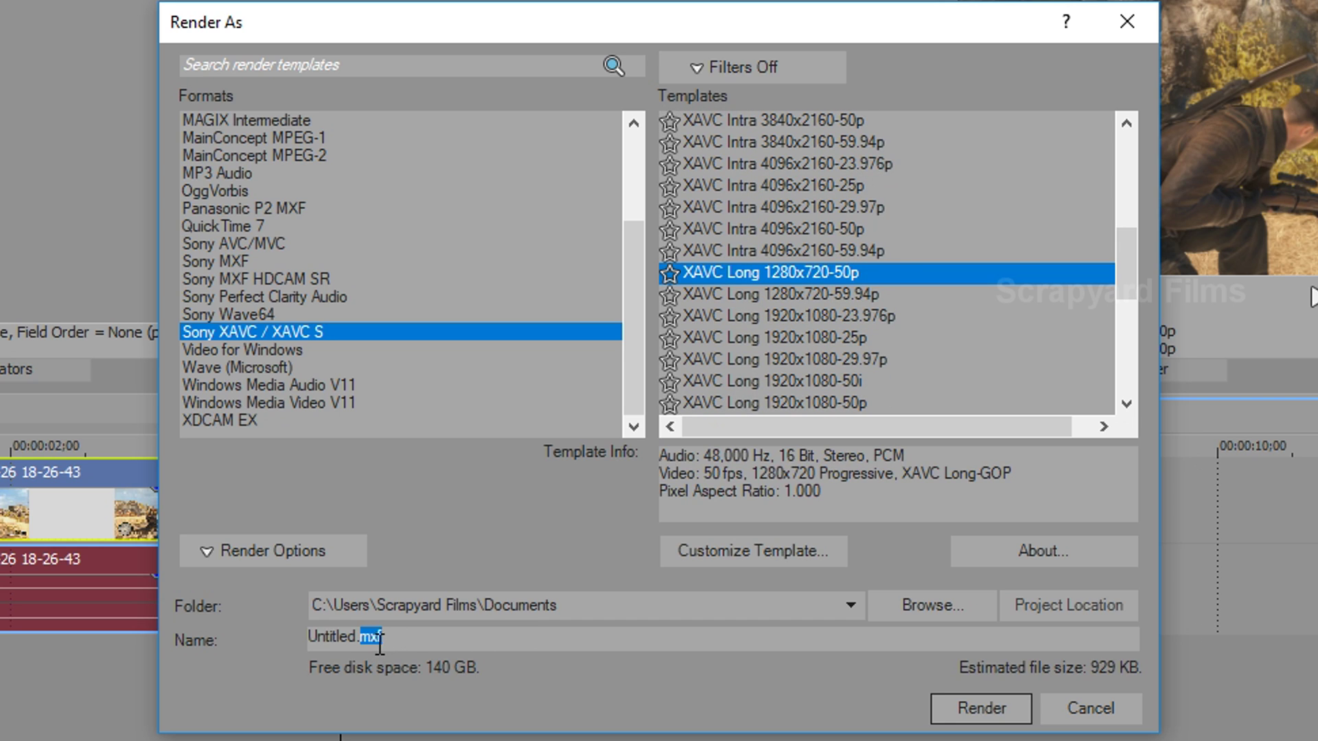
pyautogui.click(817, 314)
pyautogui.scroll(-2, 882, 265)
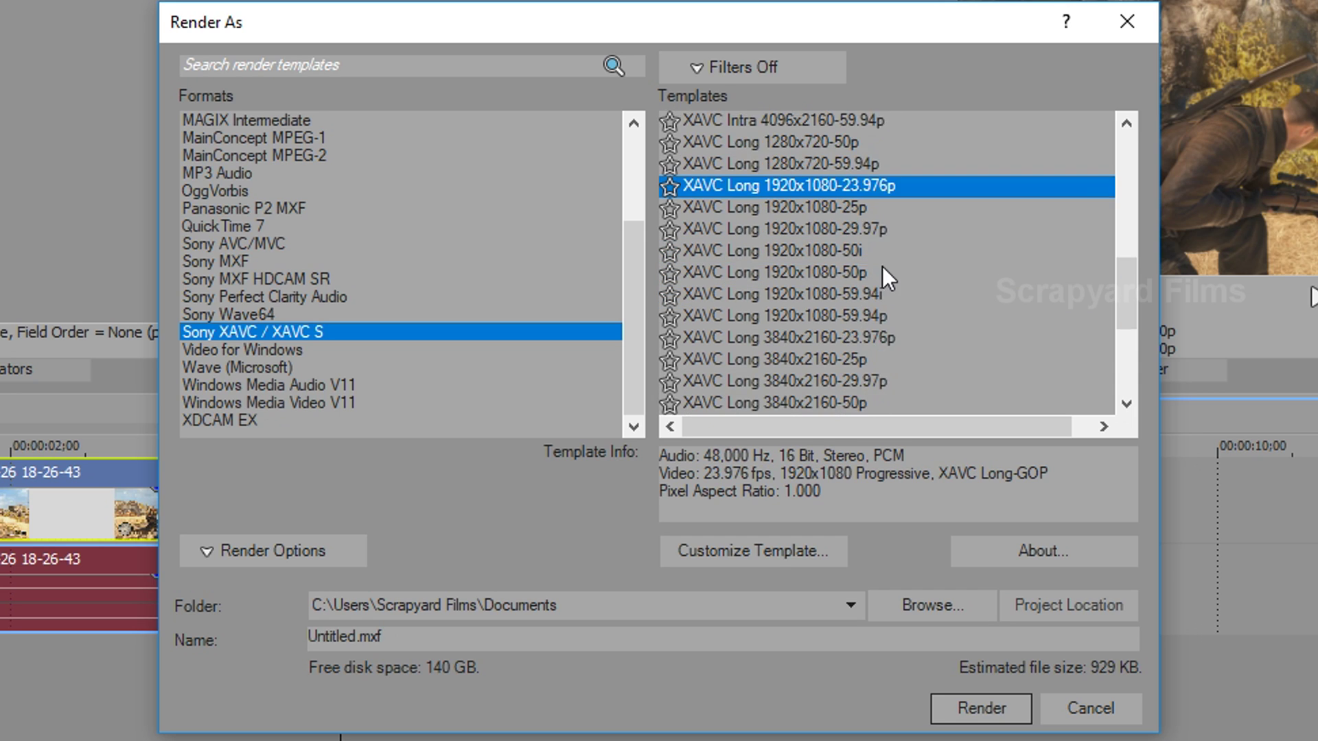
pyautogui.scroll(-1, 882, 266)
pyautogui.scroll(-1, 872, 271)
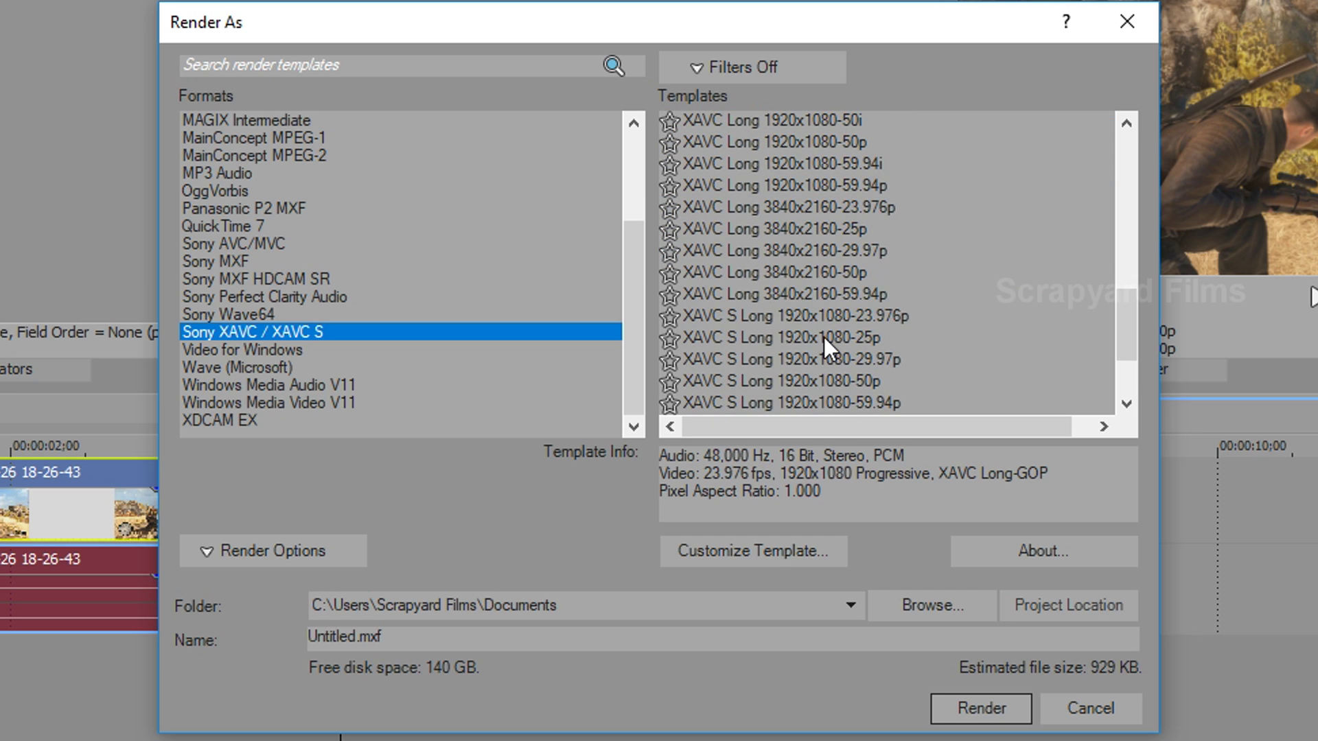
pyautogui.scroll(-2, 824, 336)
pyautogui.click(817, 402)
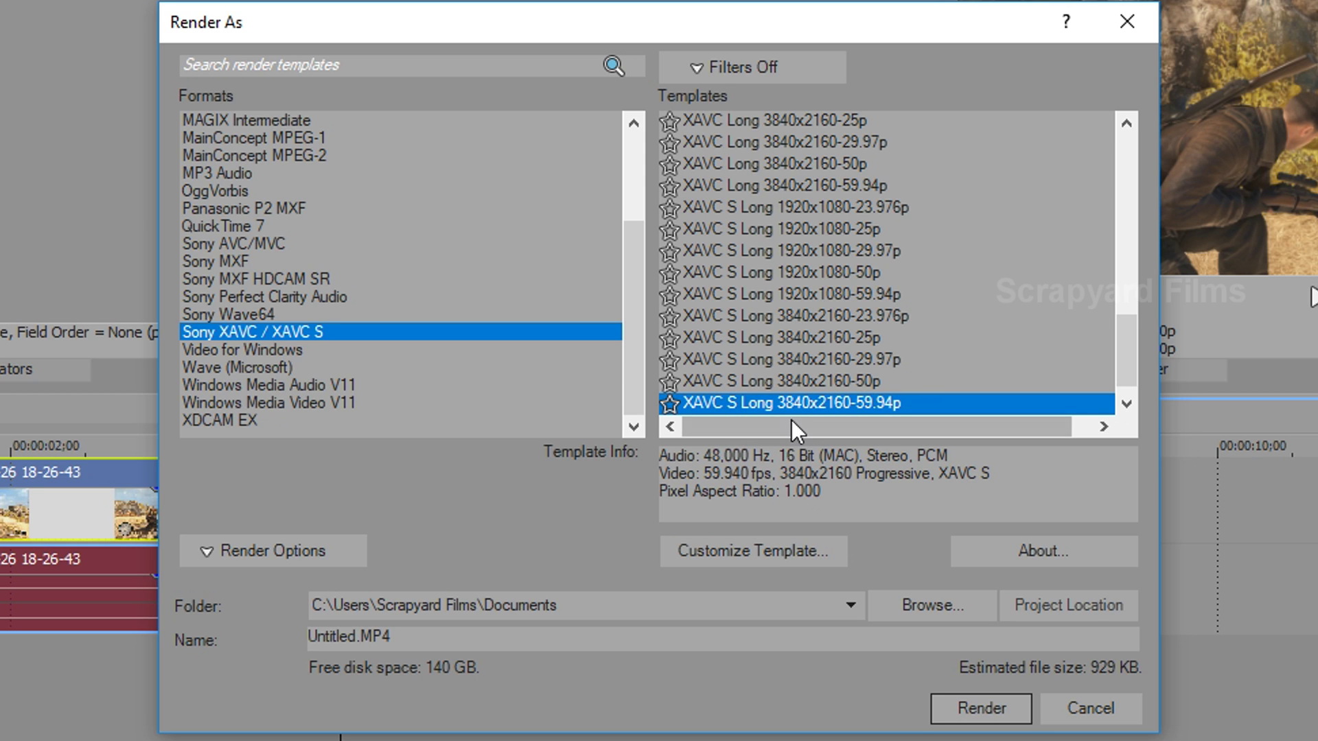
pyautogui.click(767, 552)
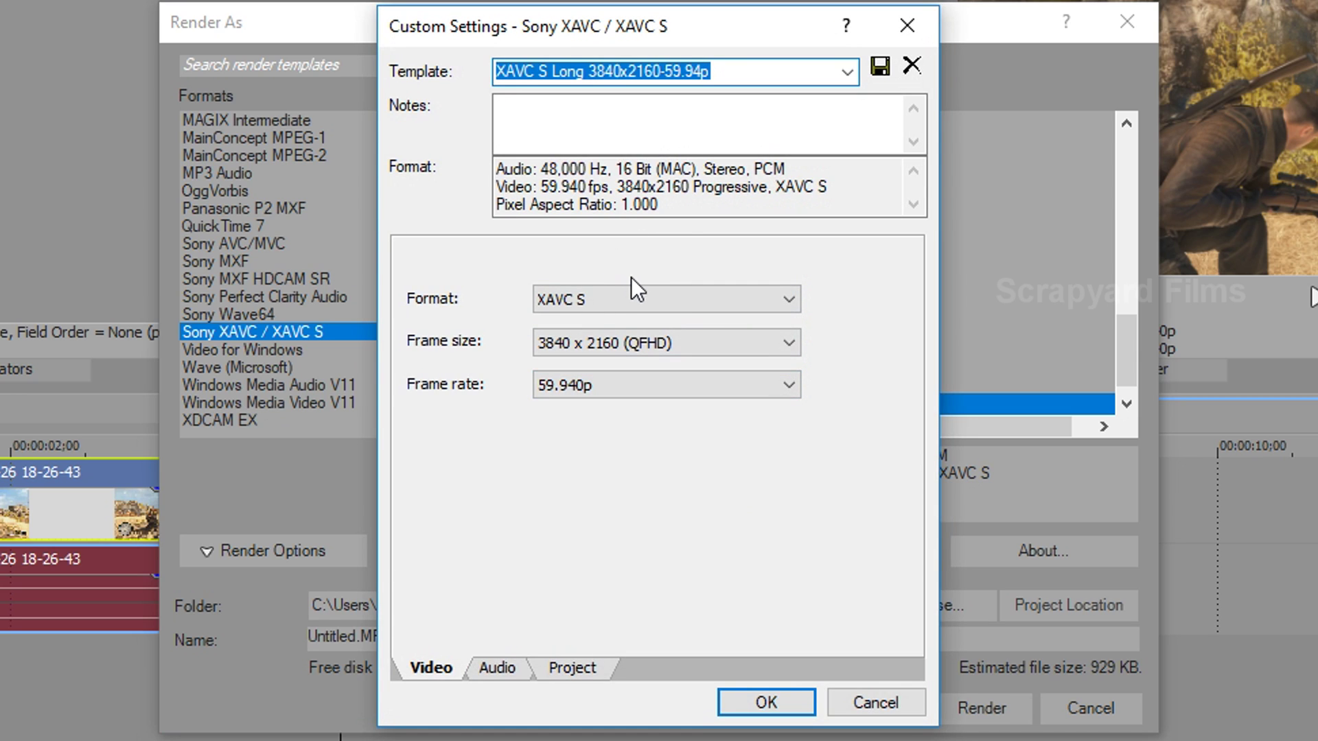
# - Check the video settings keep XAVC S format, 3840x2160 frame size and 59.940p
pyautogui.click(676, 296)
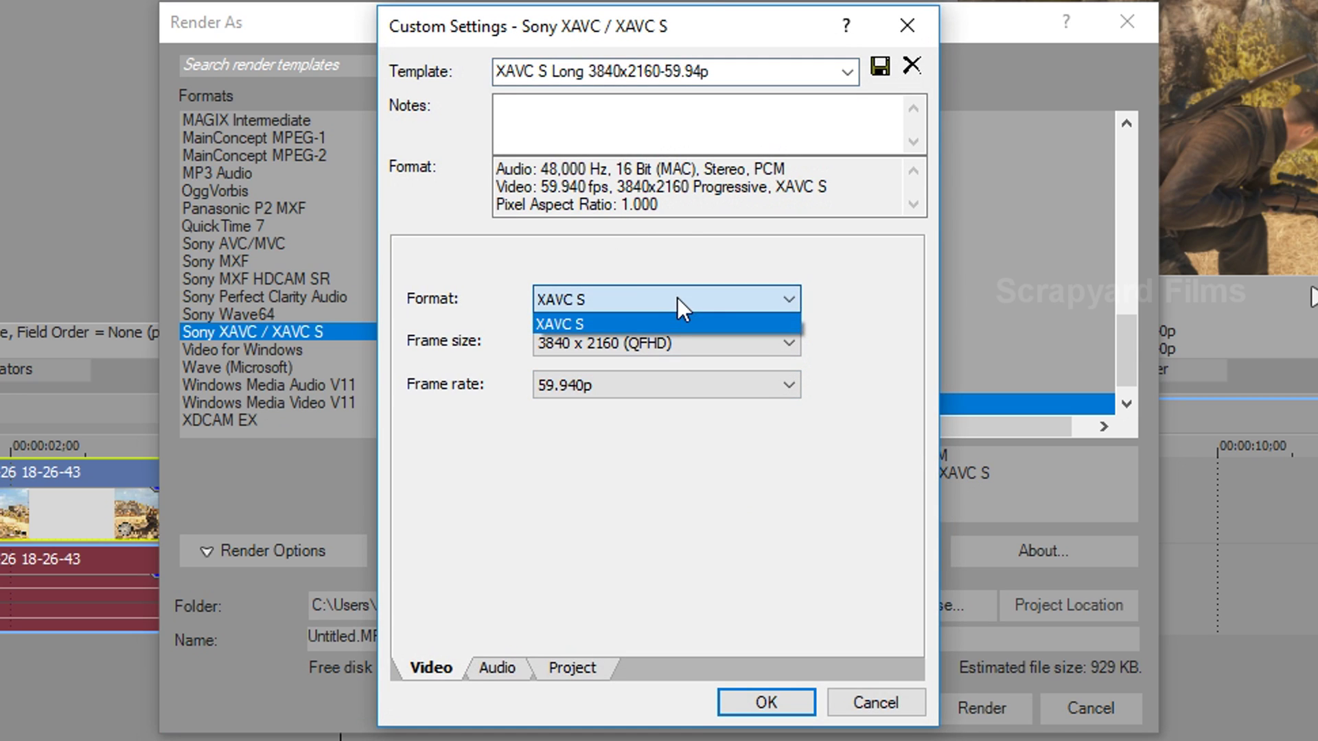
pyautogui.click(657, 335)
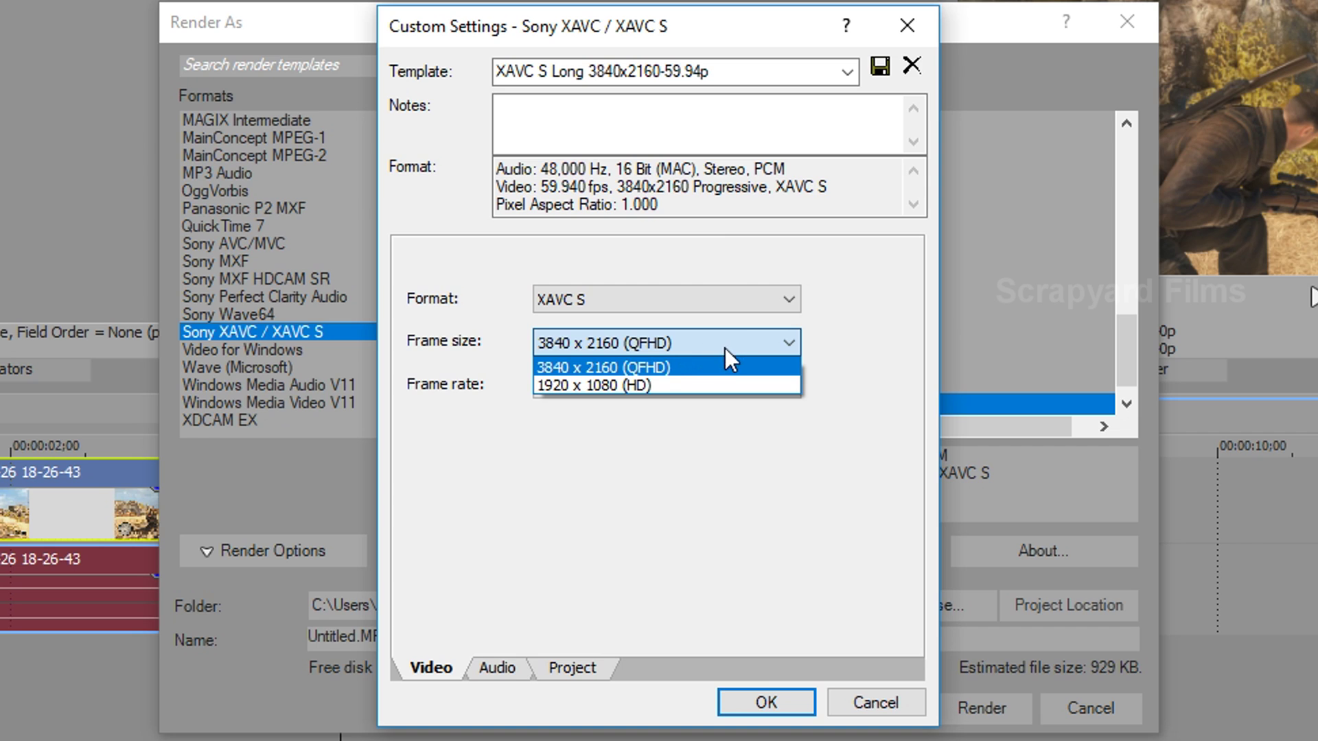
pyautogui.click(678, 365)
pyautogui.click(684, 388)
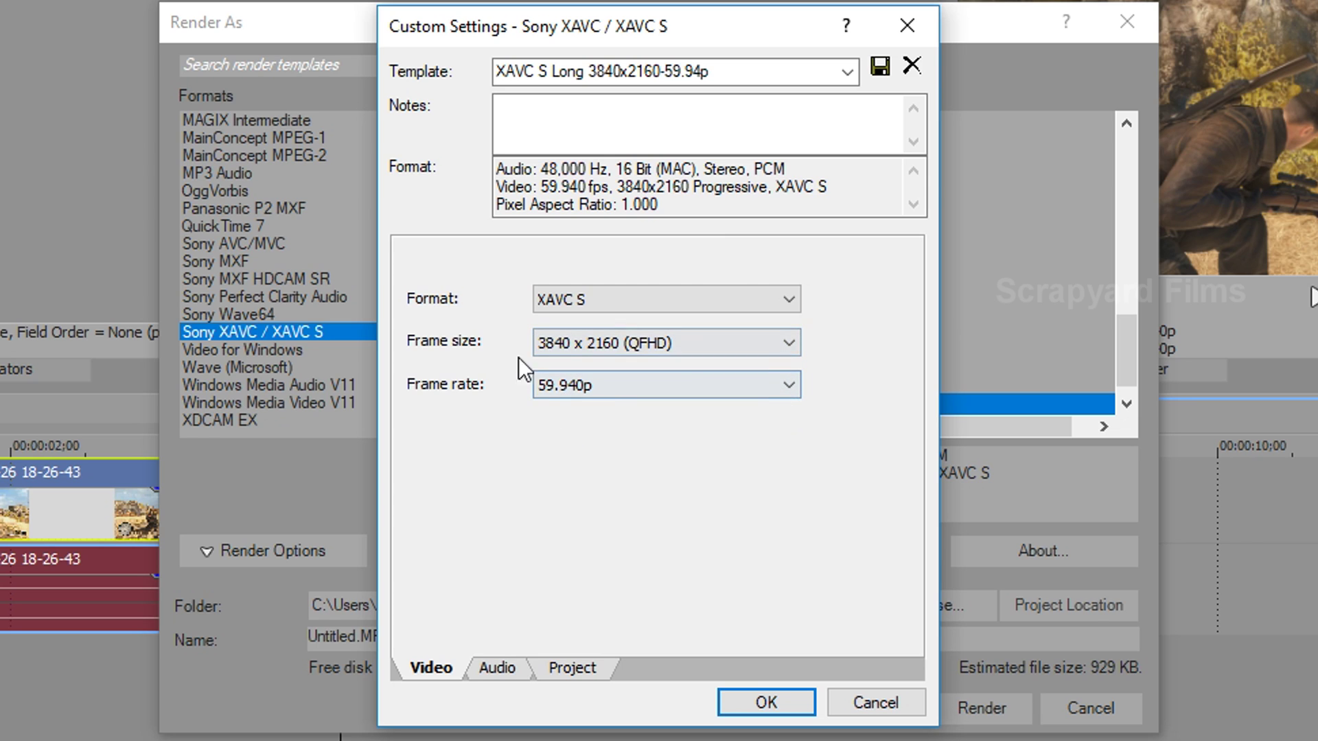
# - Review the audio settings and set Project video rendering quality to Best
pyautogui.click(492, 667)
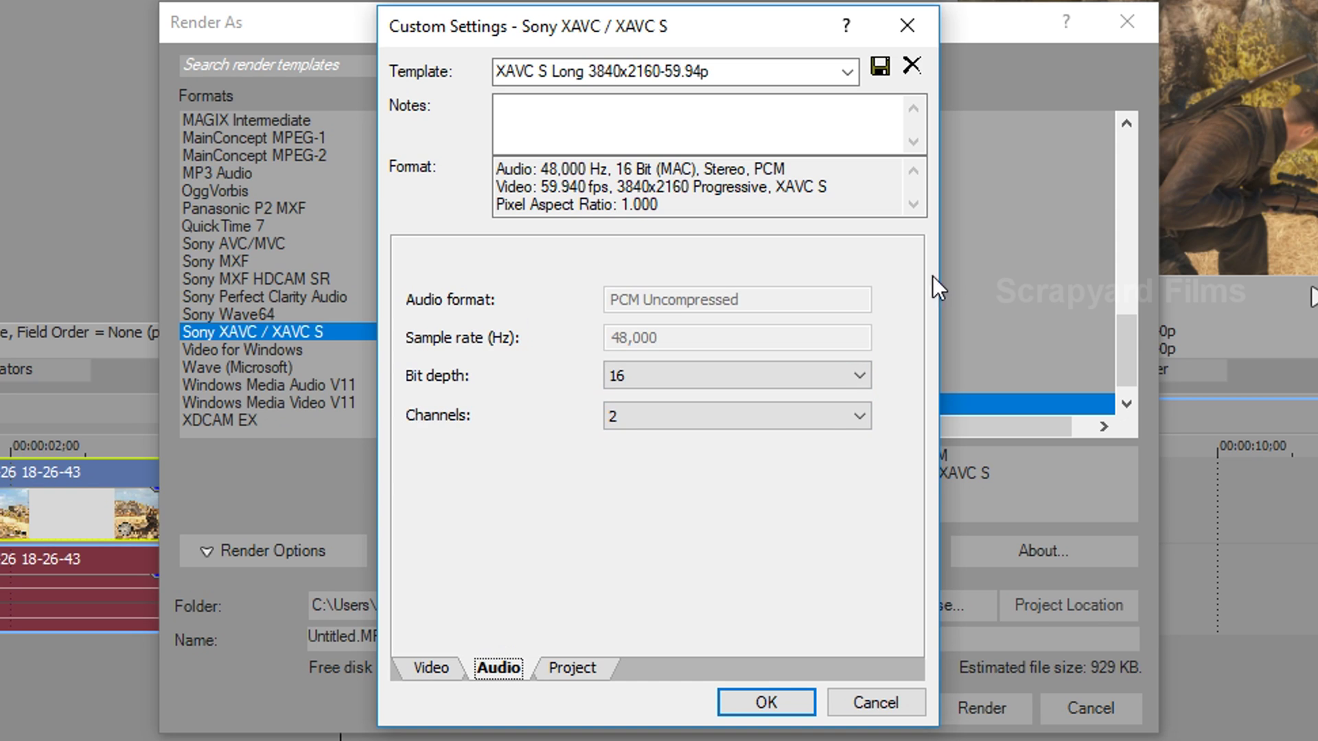
pyautogui.hotkey('ctrl', 'Tab')
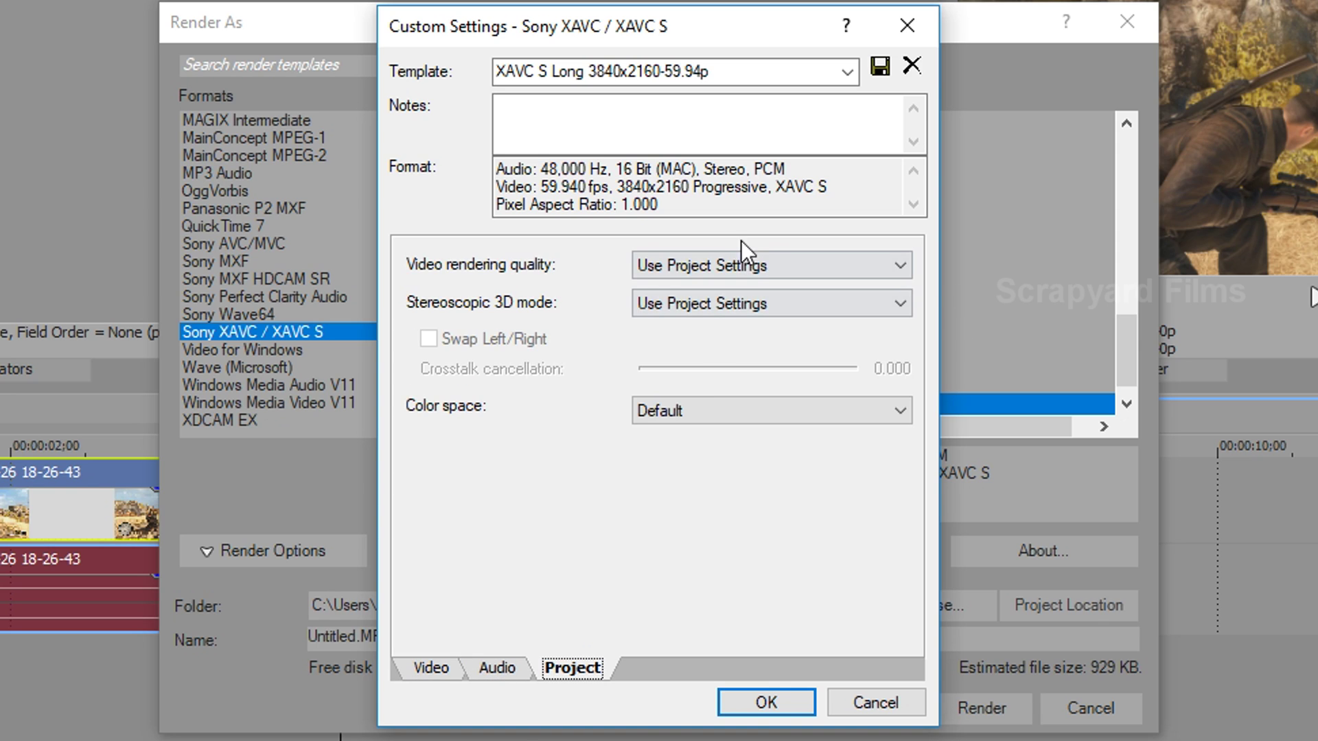
pyautogui.click(749, 267)
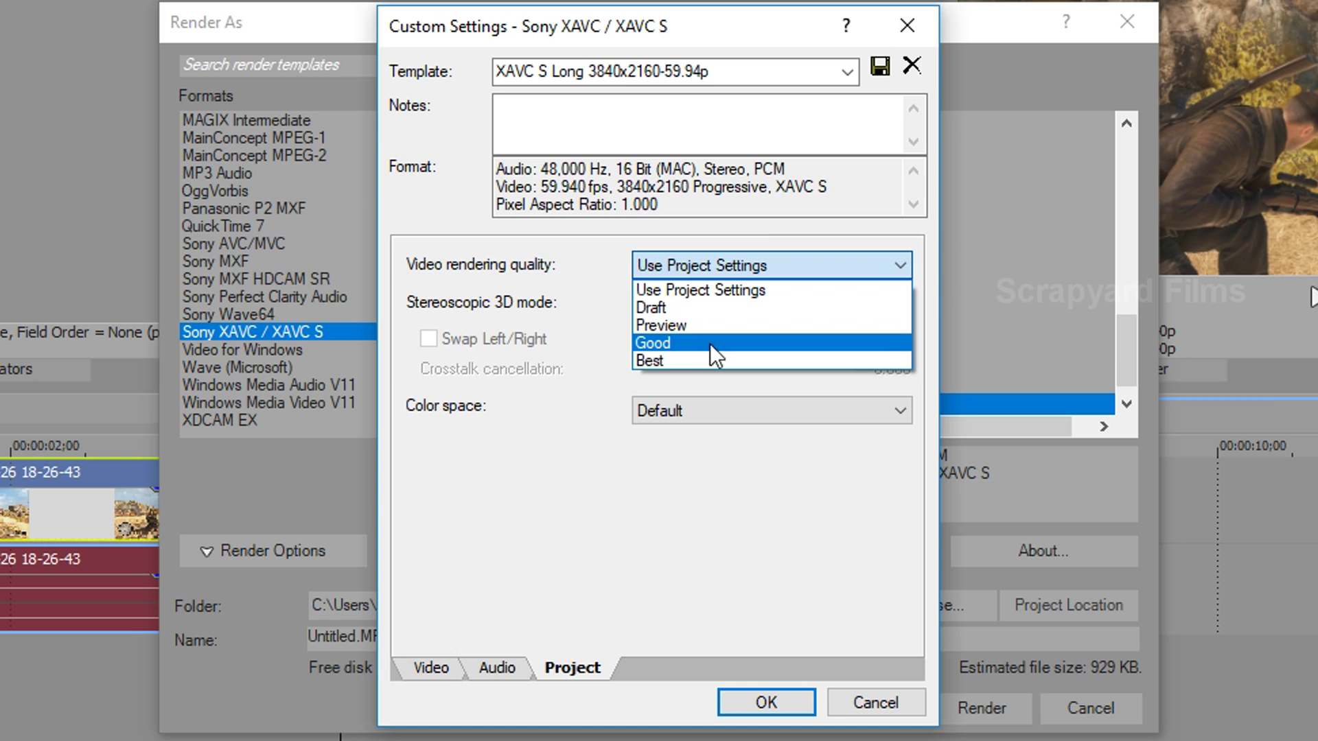
pyautogui.click(681, 357)
pyautogui.click(431, 669)
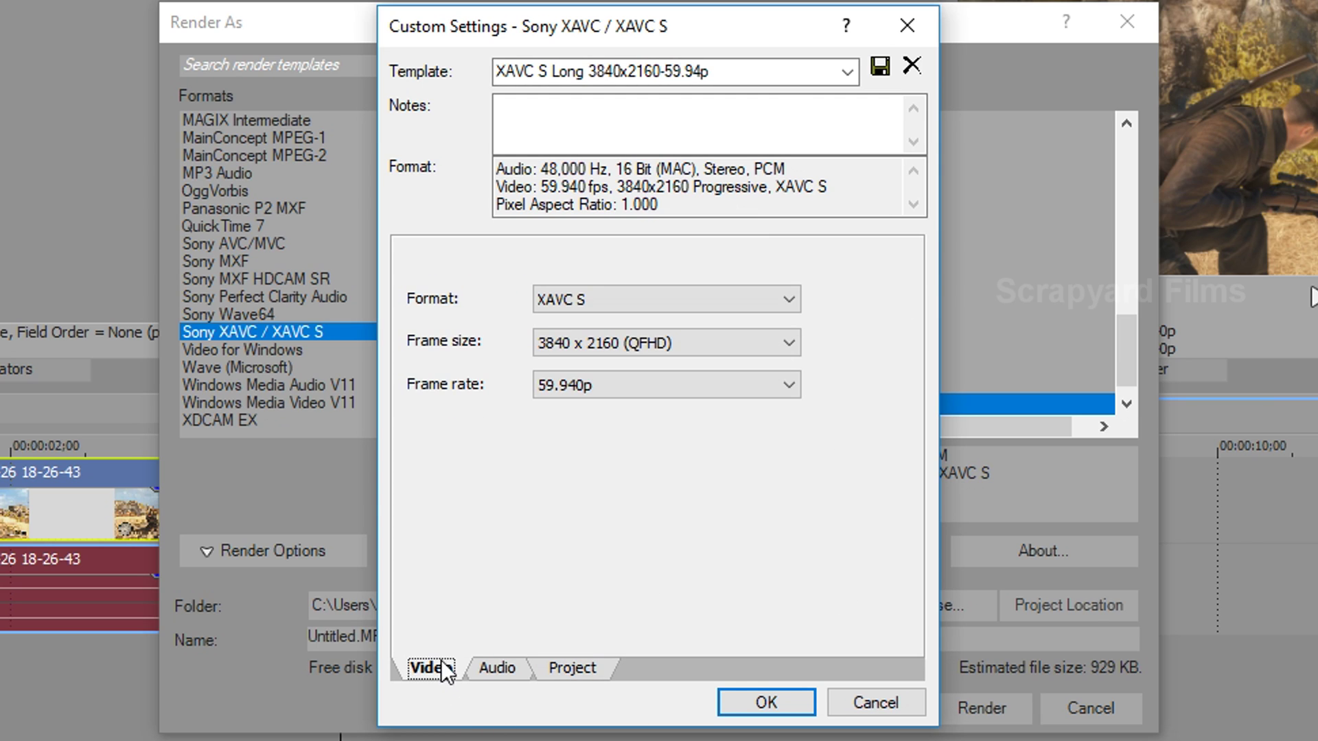
pyautogui.click(732, 73)
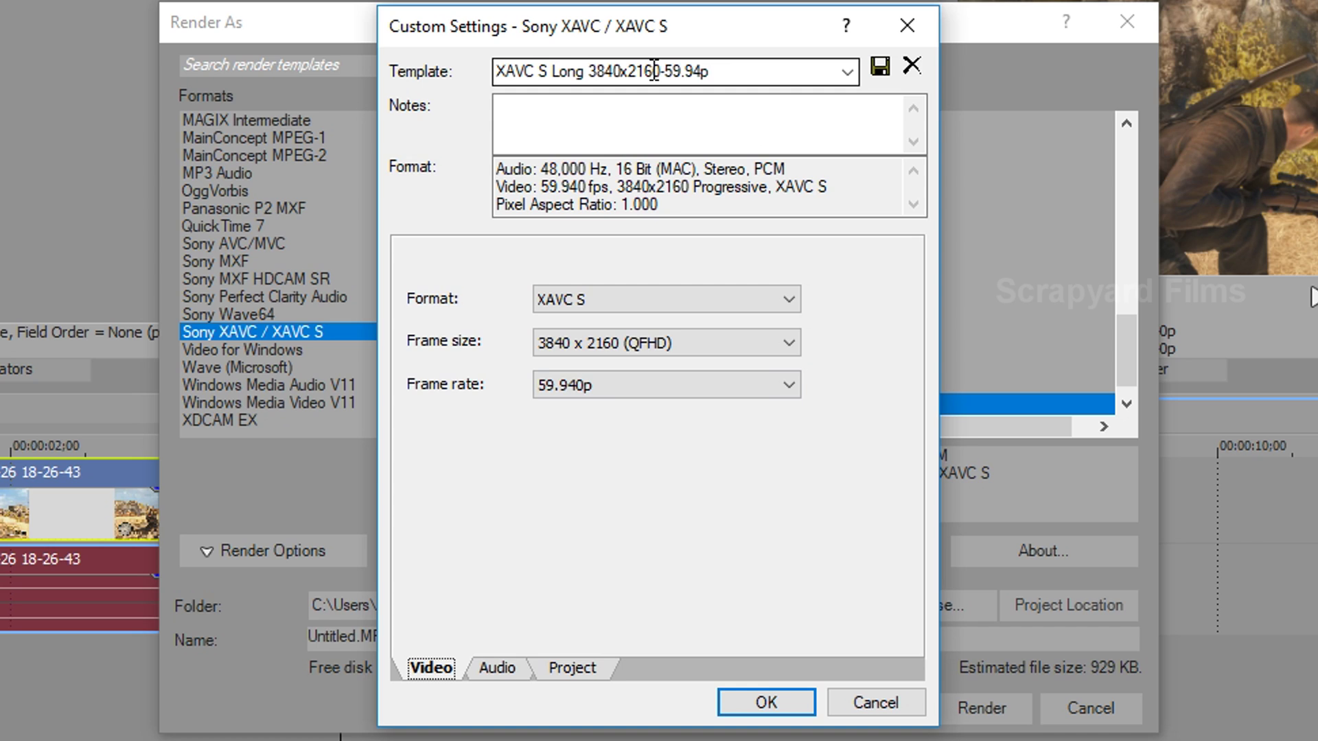
pyautogui.write('SyF - 4K 59.94p')
# - Rename the template to 'SyF - 4K 59.94p', leaving frame rate at 59.940p
pyautogui.click(879, 68)
pyautogui.click(718, 77)
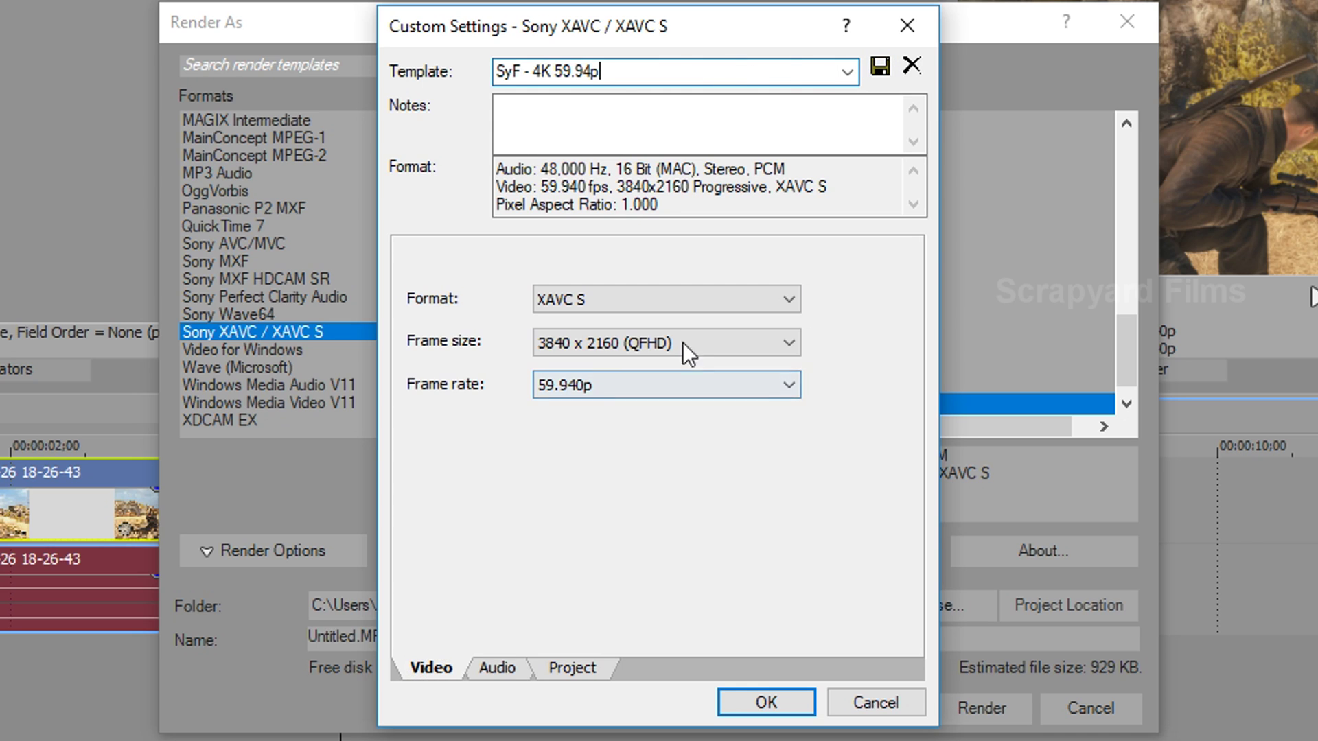
pyautogui.click(784, 392)
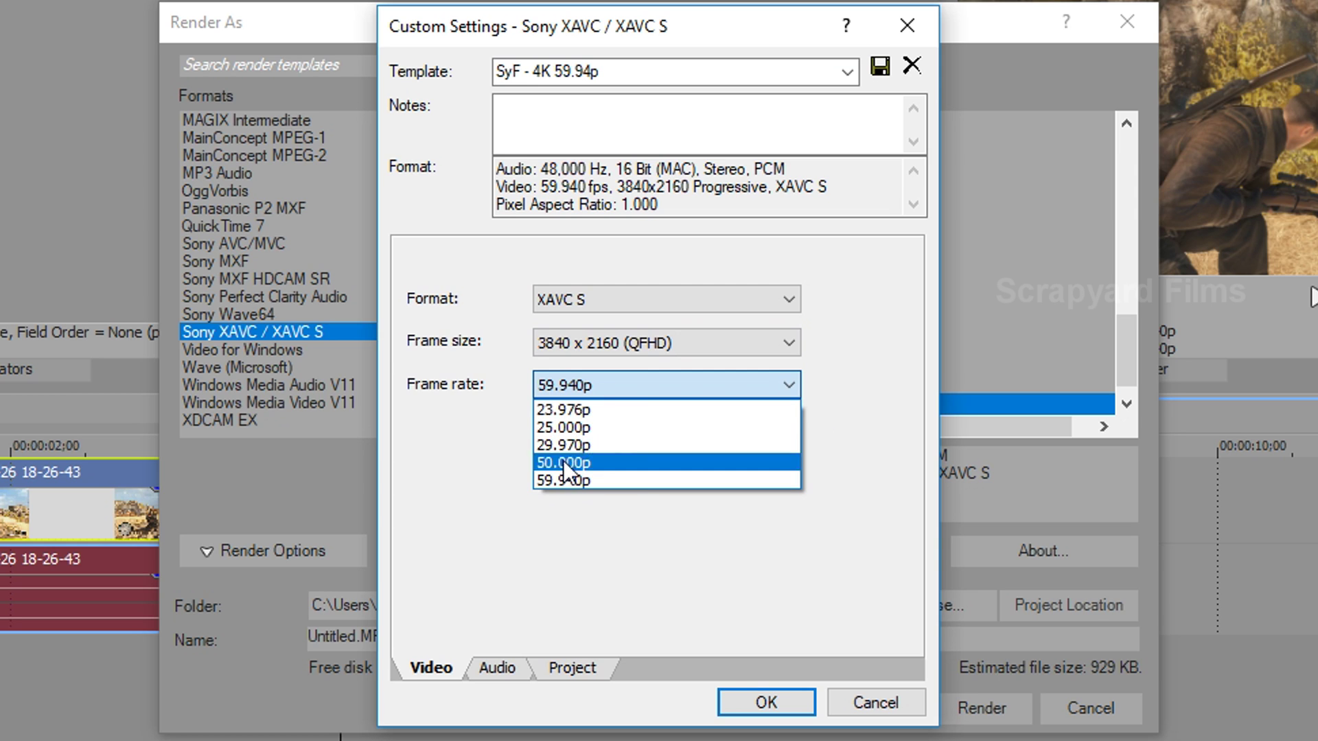
pyautogui.click(908, 333)
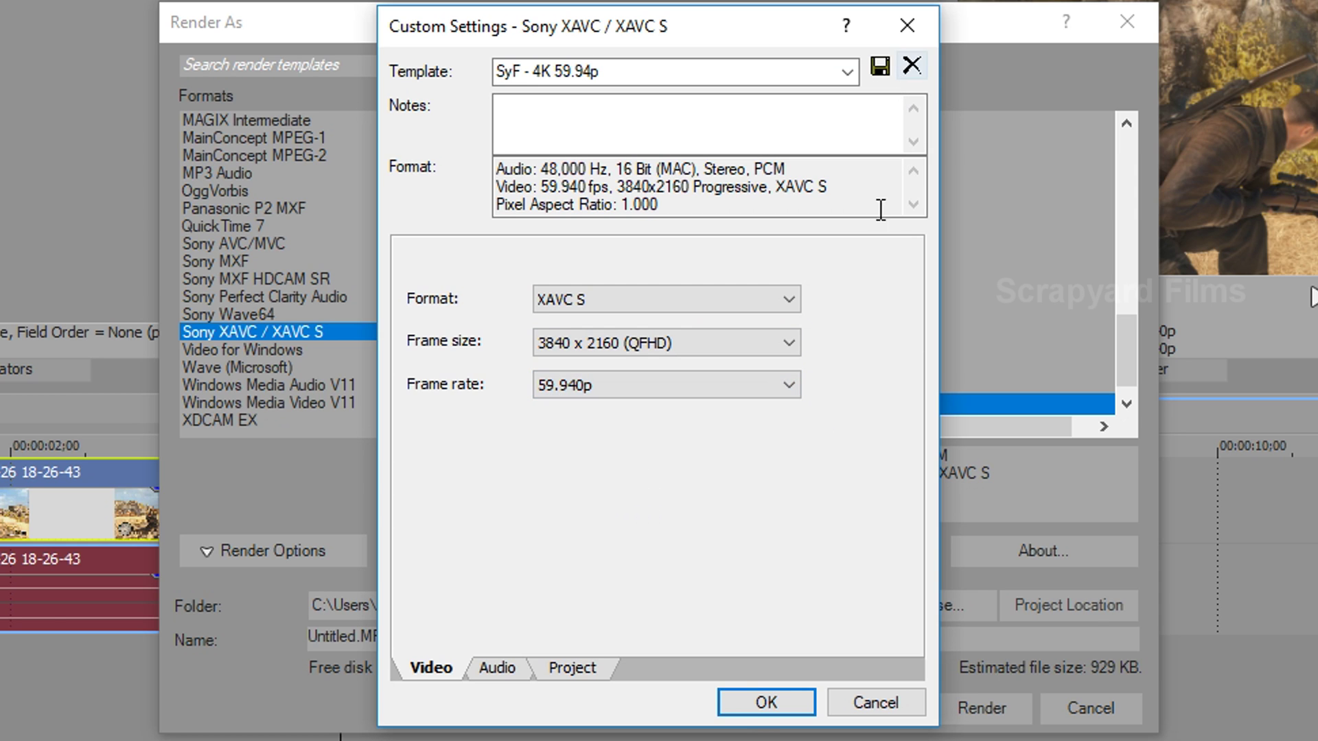
# - Confirm the custom settings and star 'SyF - 4K 59.94p' in the XAVC S templates list
pyautogui.click(763, 702)
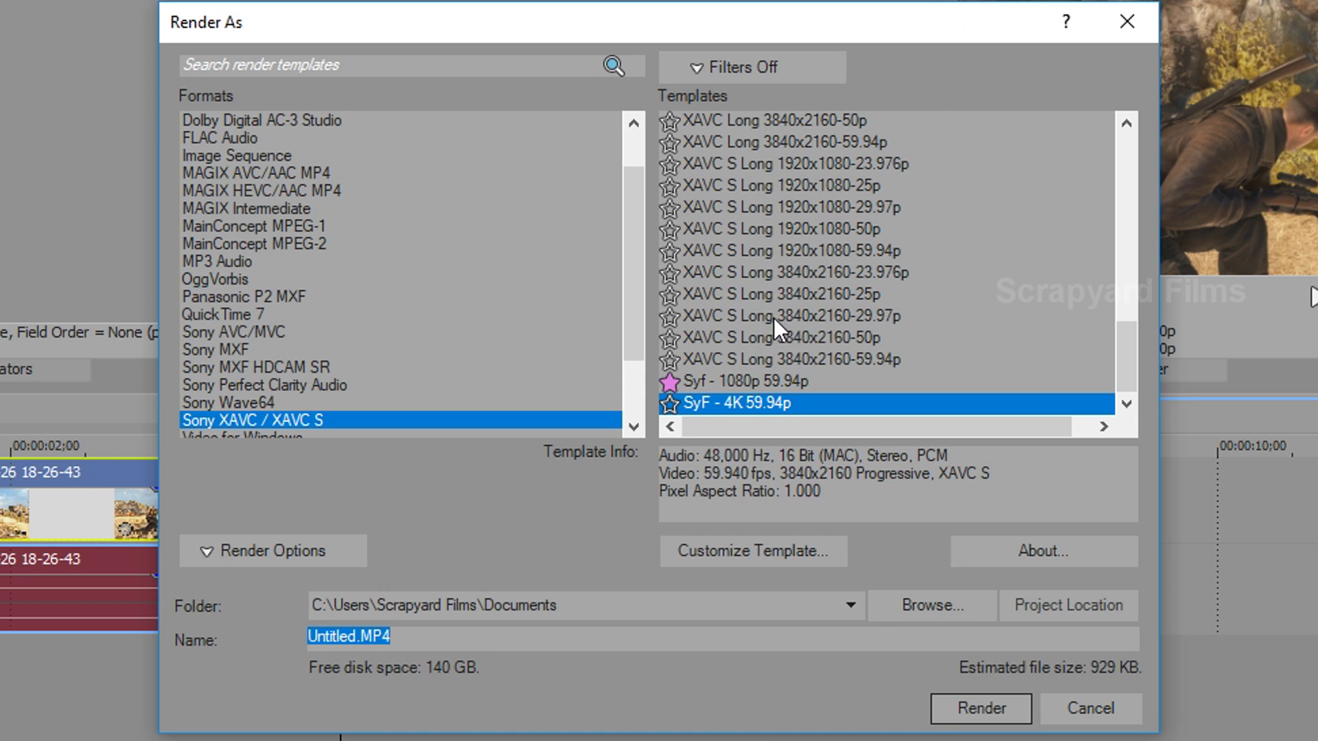
pyautogui.click(670, 403)
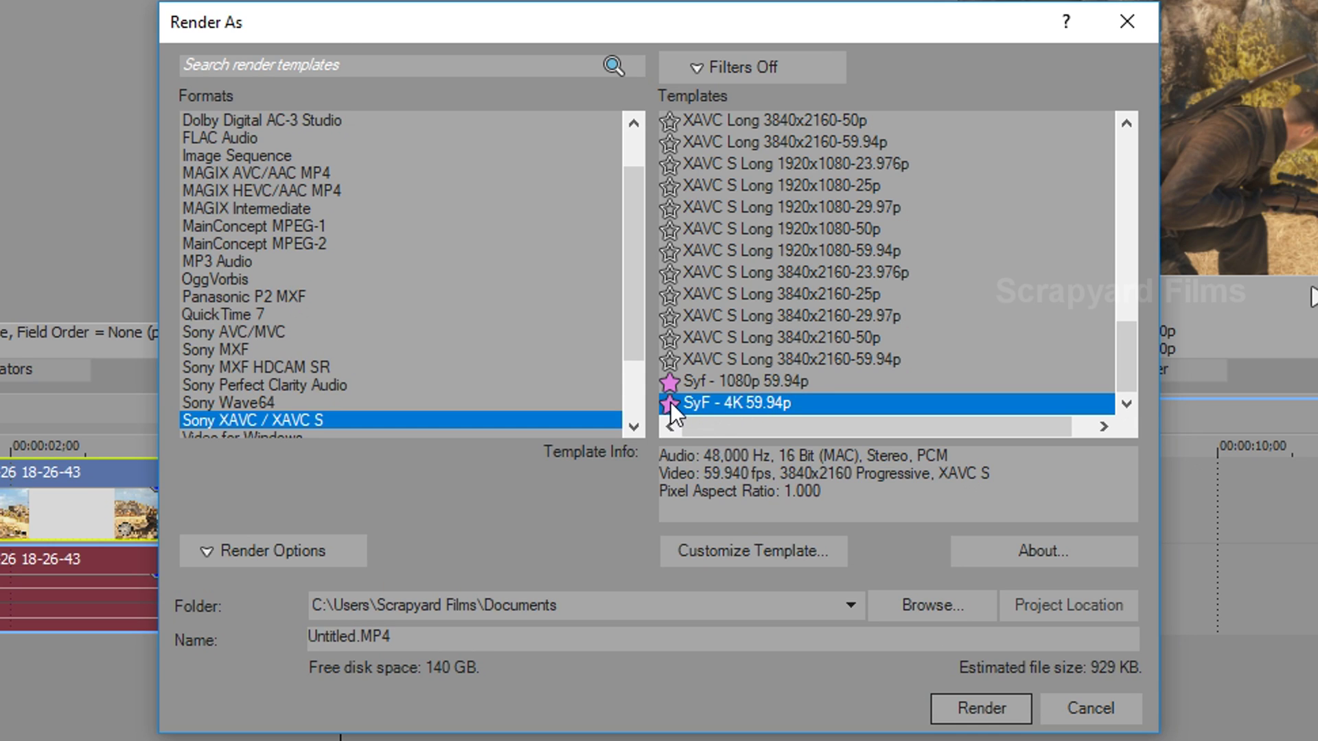